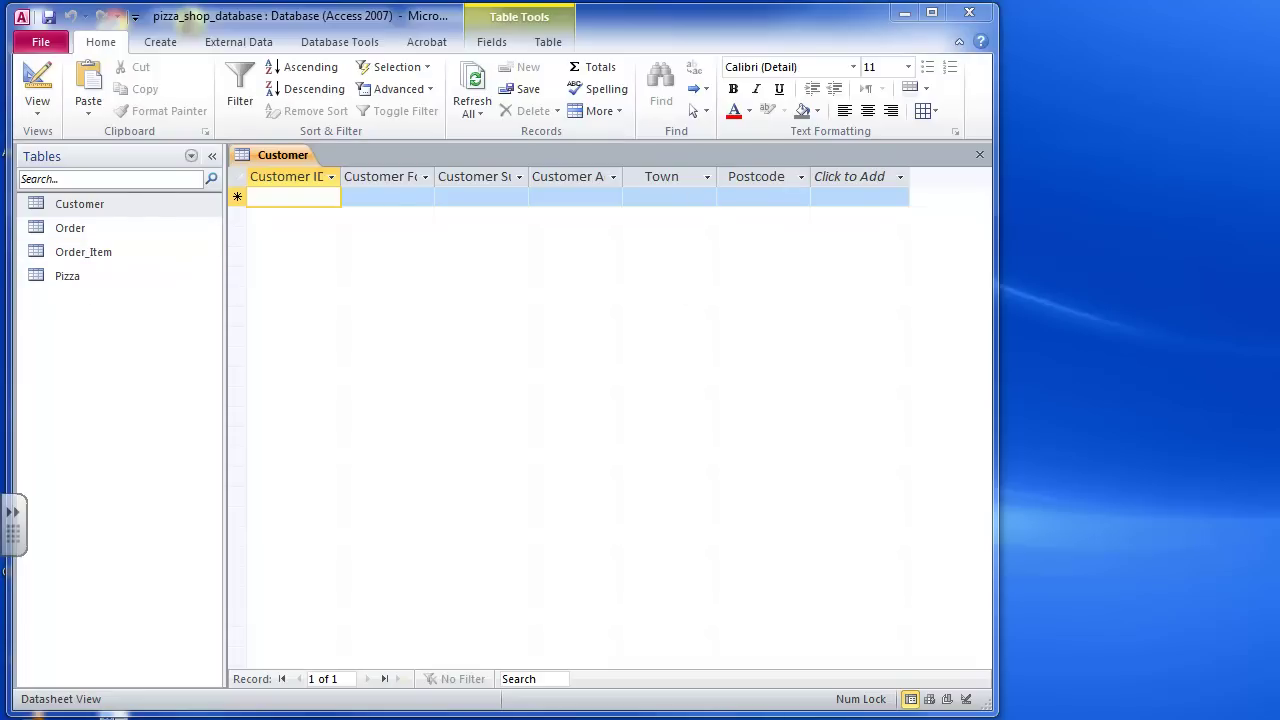
Step: Switch from the empty Access Customer table to the pizza_shop.xlsx workbook in Excel
key("alt+Tab")
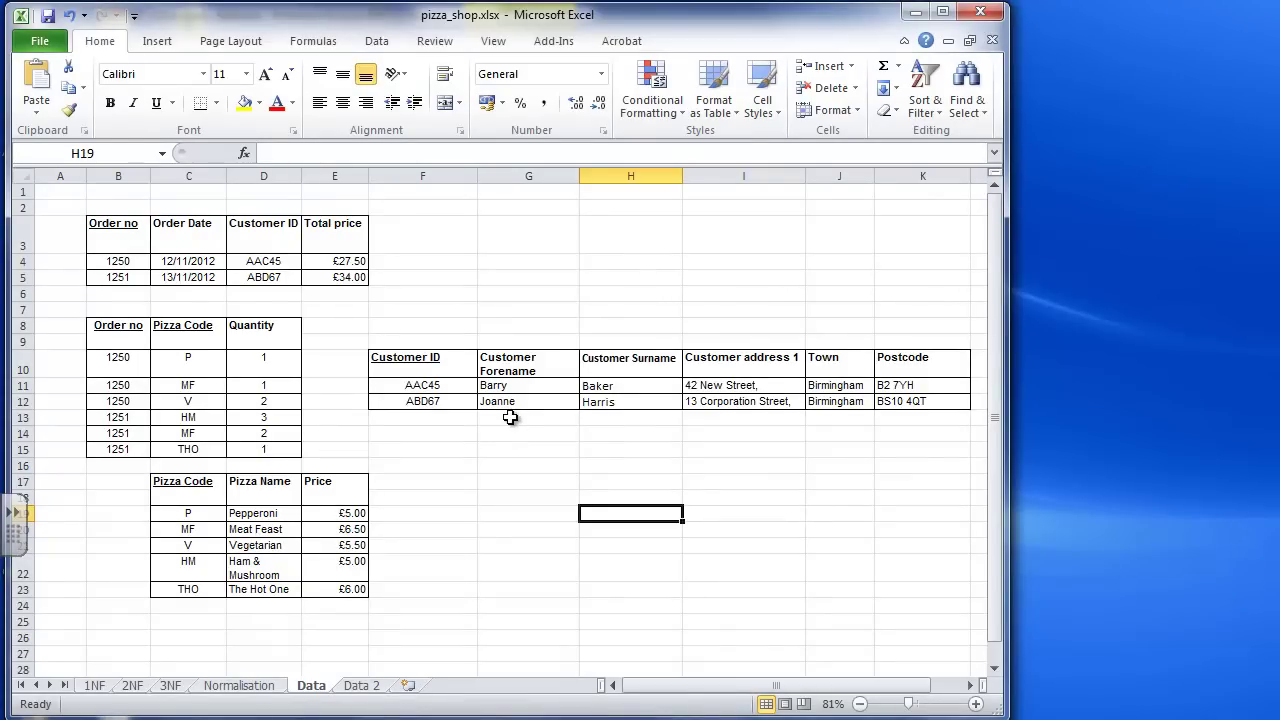
Step: Select the customer table F10:K12 on the Data sheet, from Customer ID to the last postcode
left_click_drag(432, 366, 901, 413)
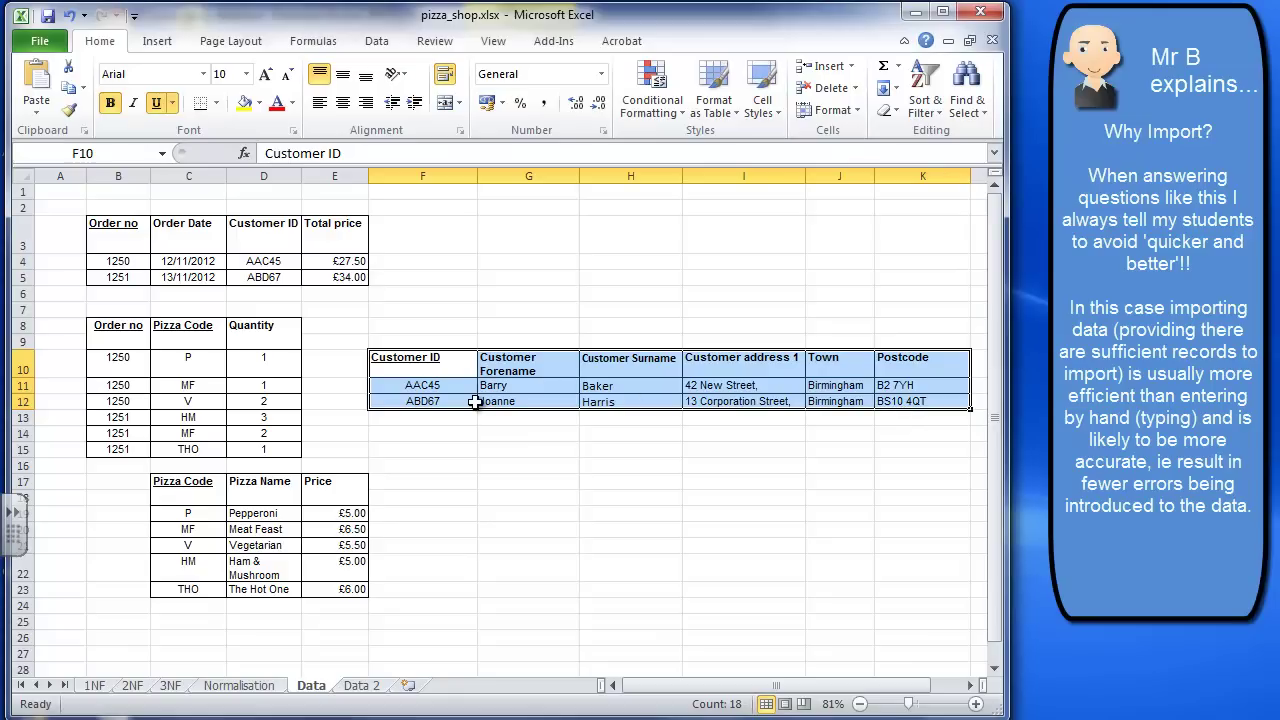
Step: Add a new worksheet and copy the customer table F10:K12 from the Data sheet
left_click(410, 686)
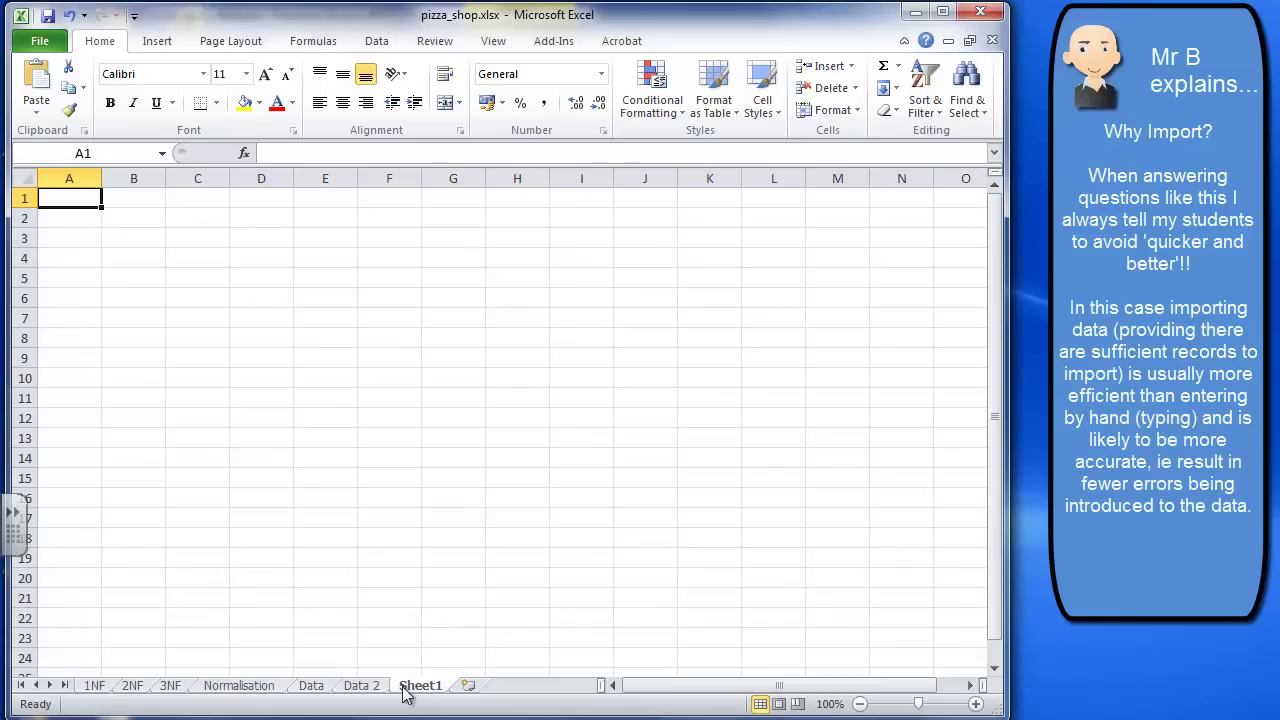
left_click(318, 687)
left_click_drag(430, 360, 912, 400)
right_click(868, 388)
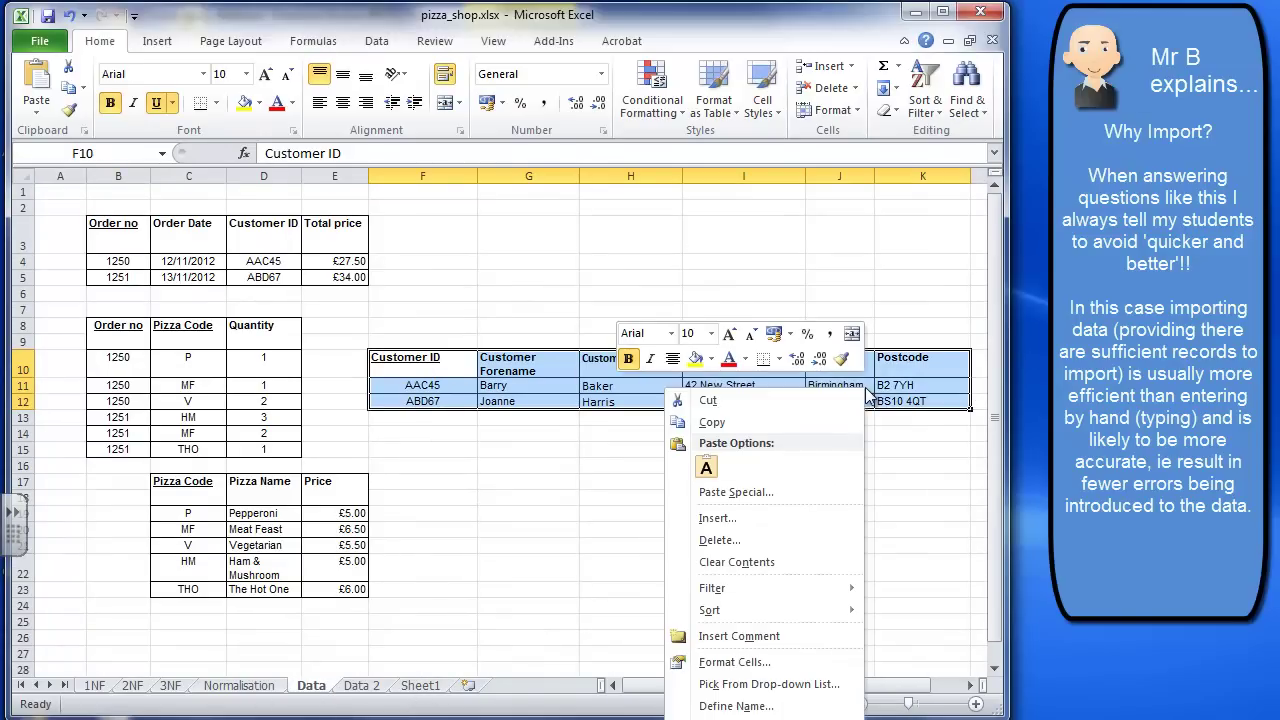
left_click(795, 428)
Step: Paste the customer table into cell A1 of Sheet1 and widen the columns to fit
left_click(422, 687)
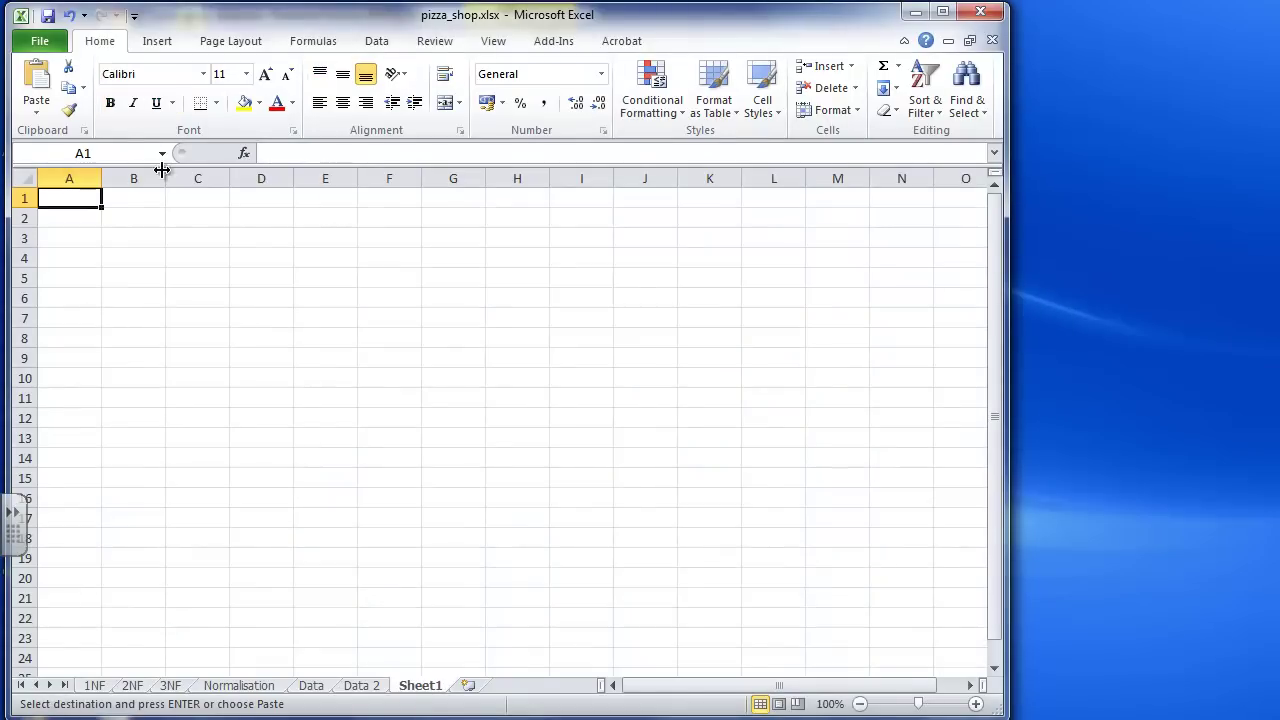
right_click(72, 197)
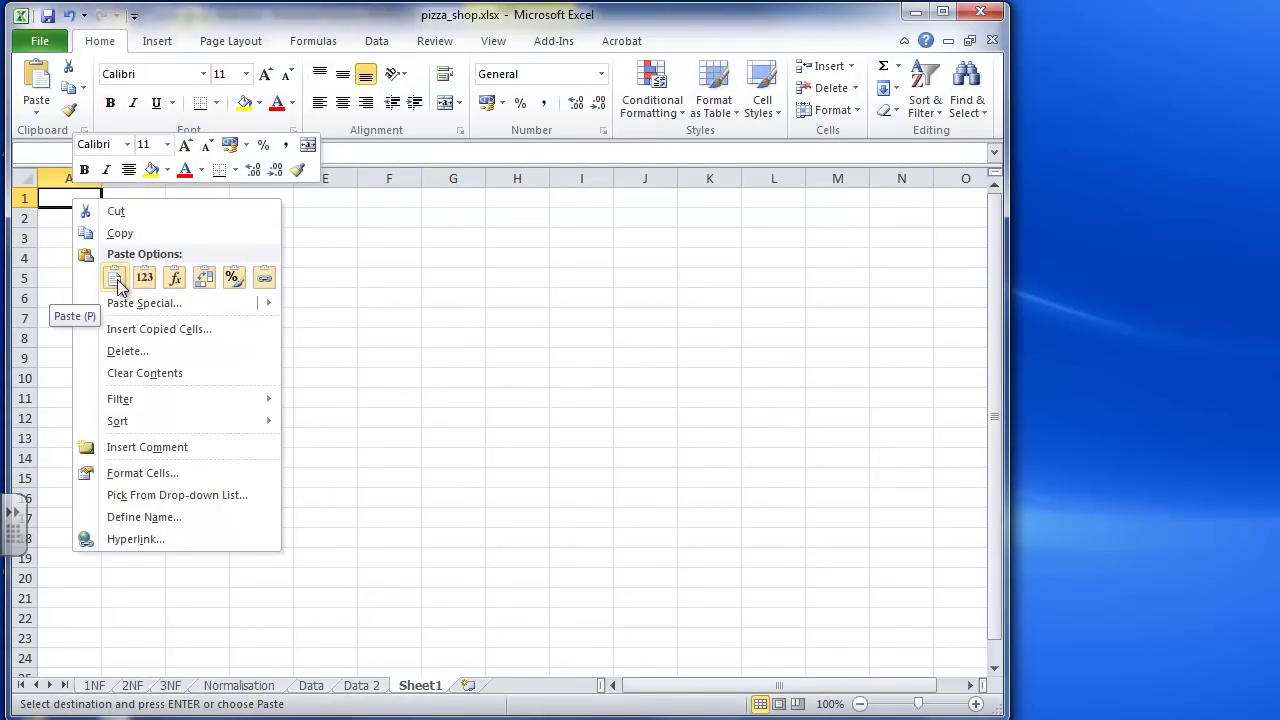
left_click(115, 279)
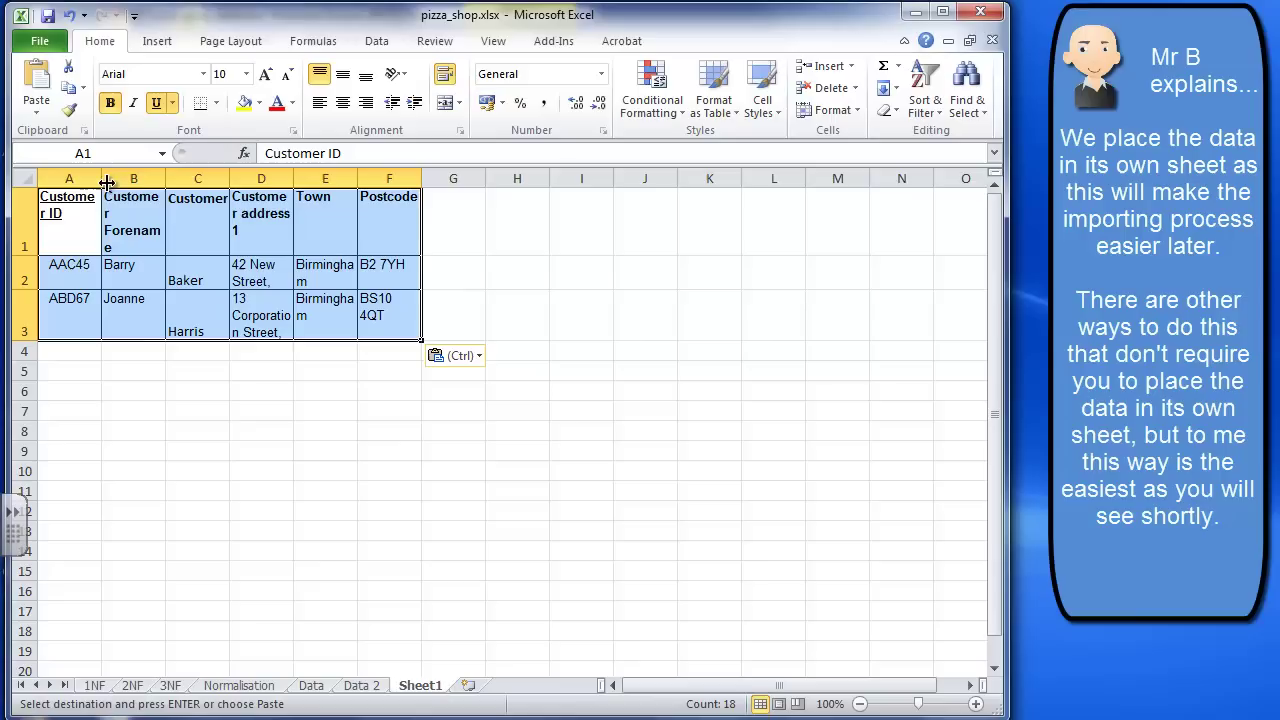
left_click_drag(102, 179, 734, 180)
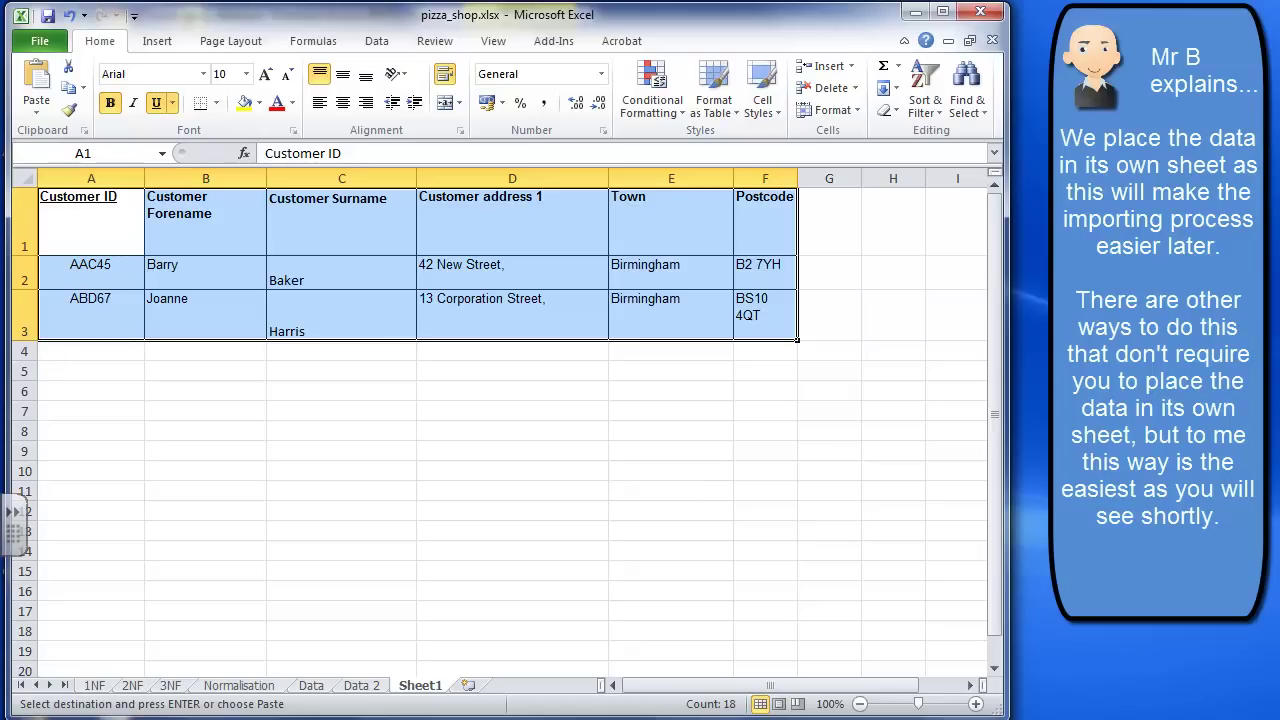
Step: Back in Access, close the Customer table and start an External Data import from Excel
key("alt+Tab")
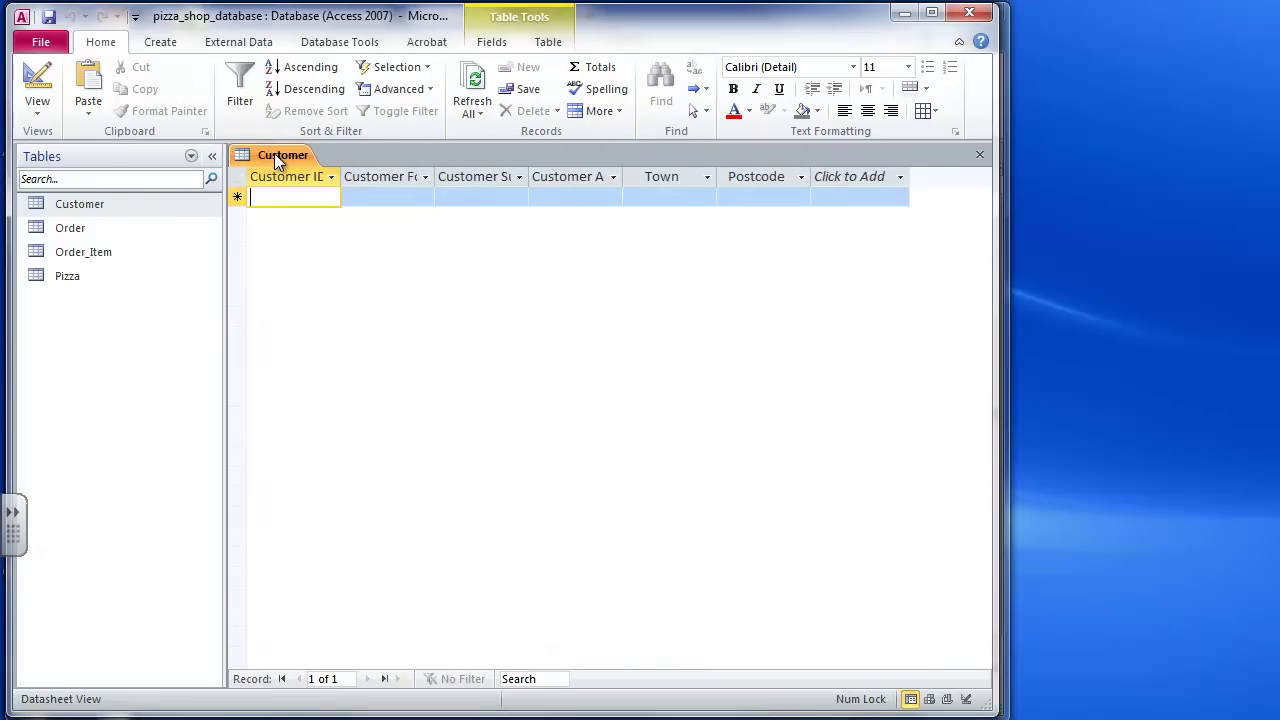
right_click(276, 158)
left_click(220, 187)
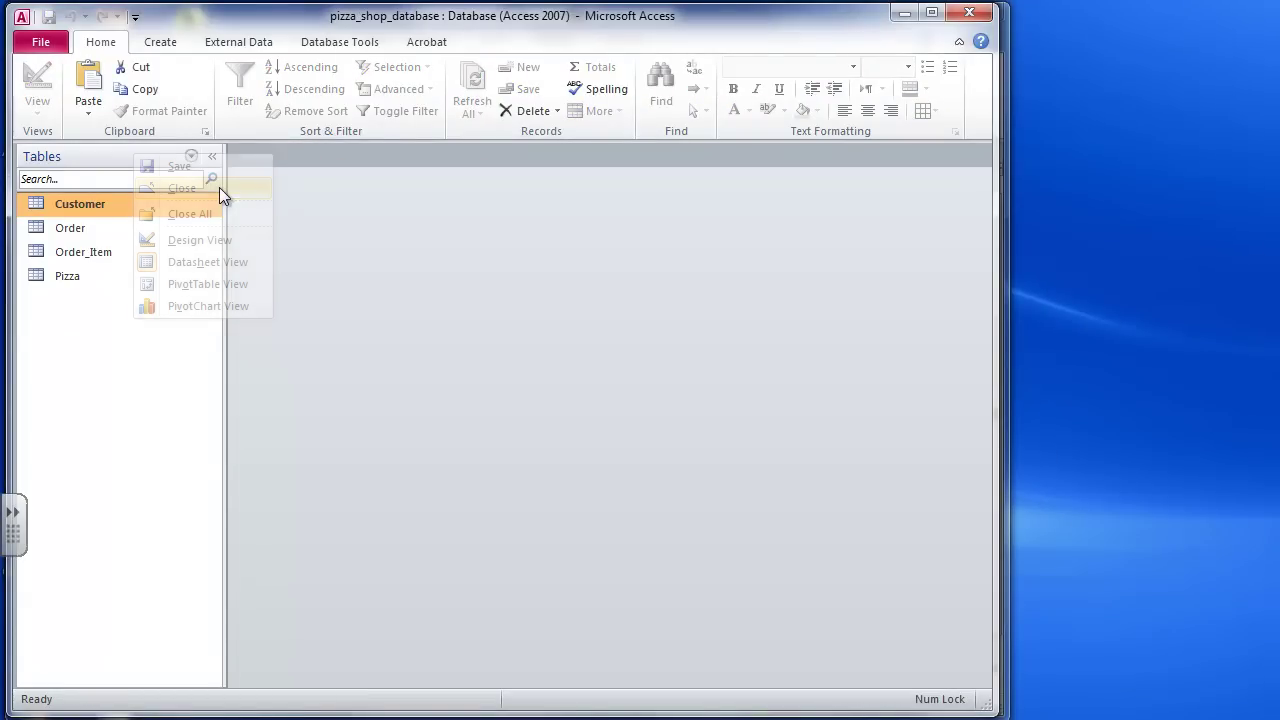
left_click(241, 45)
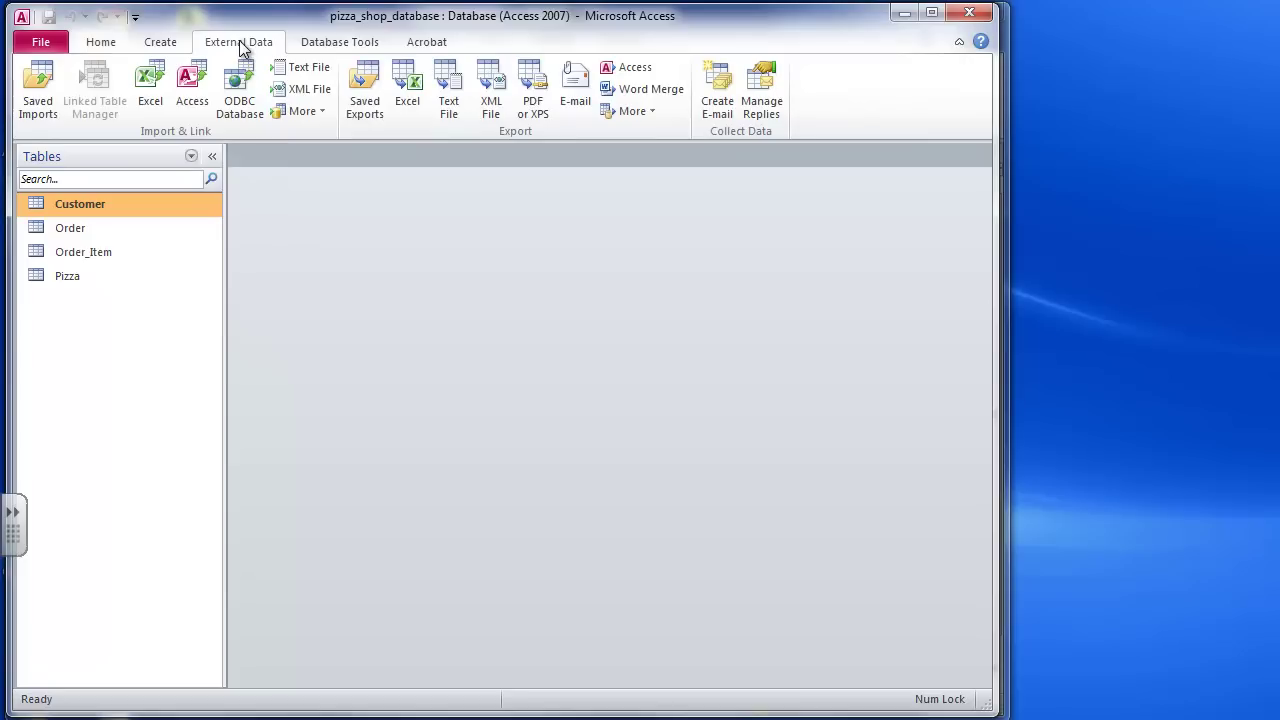
left_click(154, 84)
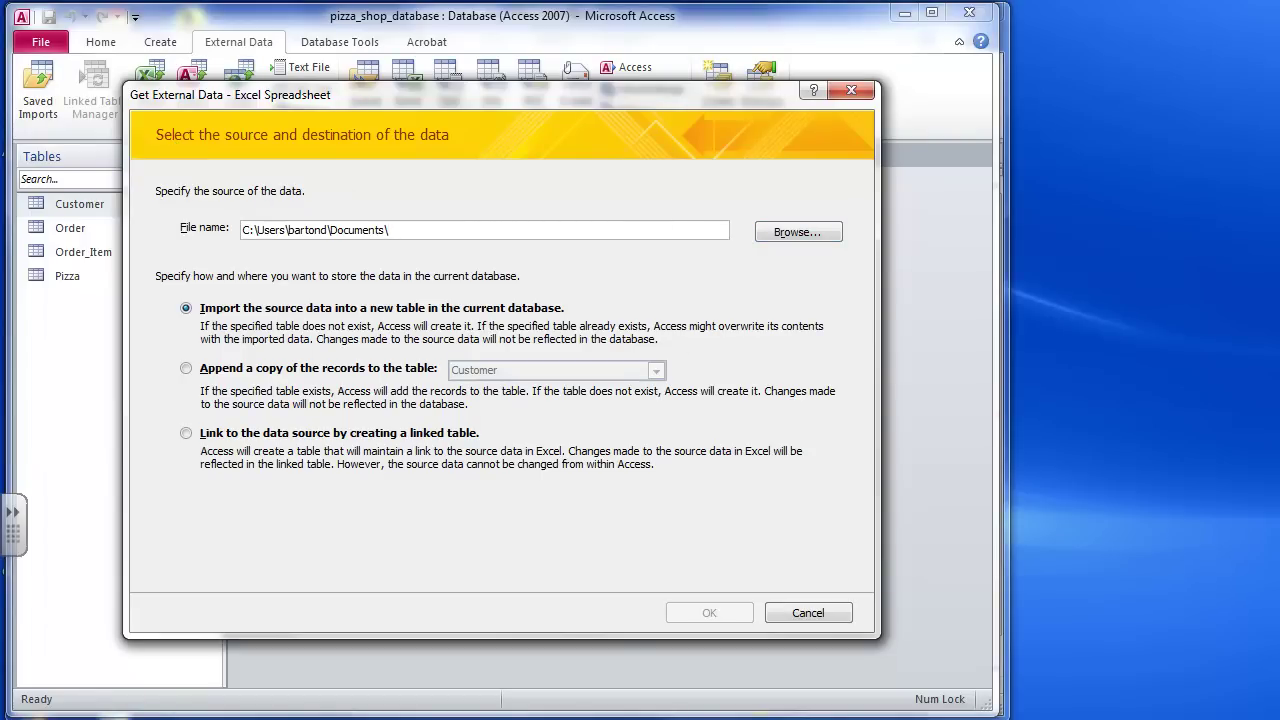
Step: Cancel Excel's pending copy selection and return to the Access import dialog
key("alt+Tab")
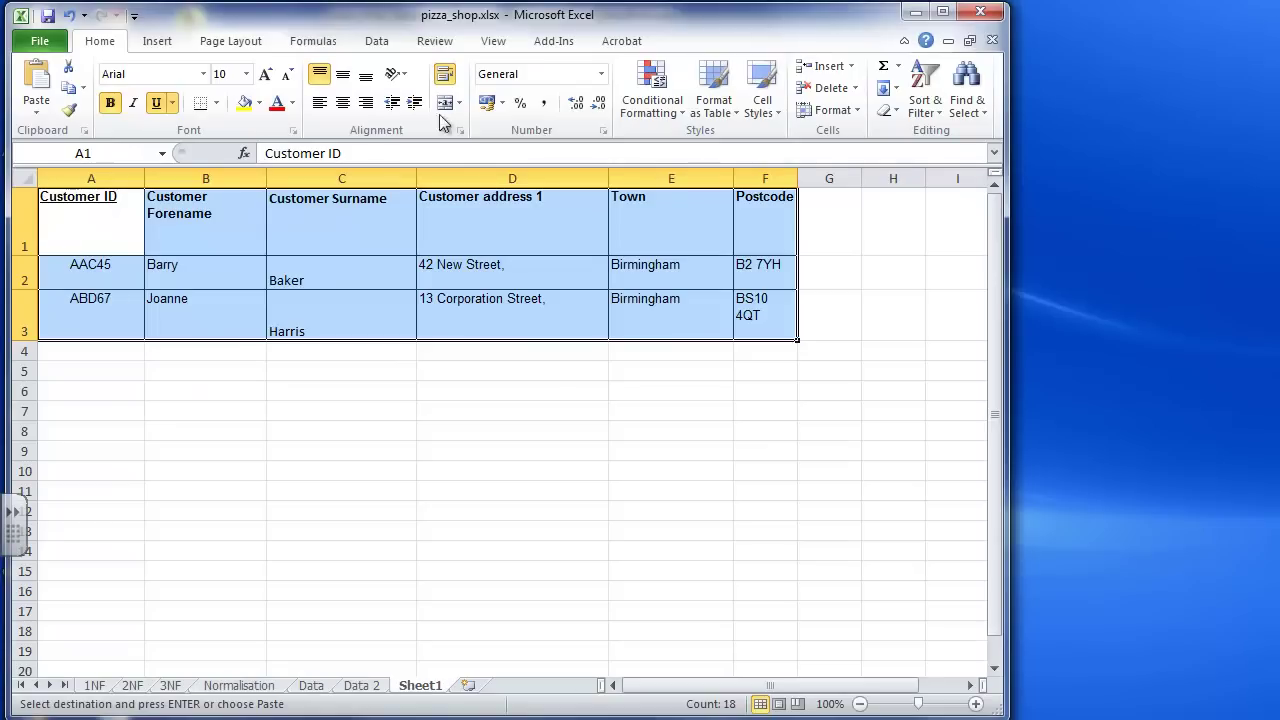
key("Escape")
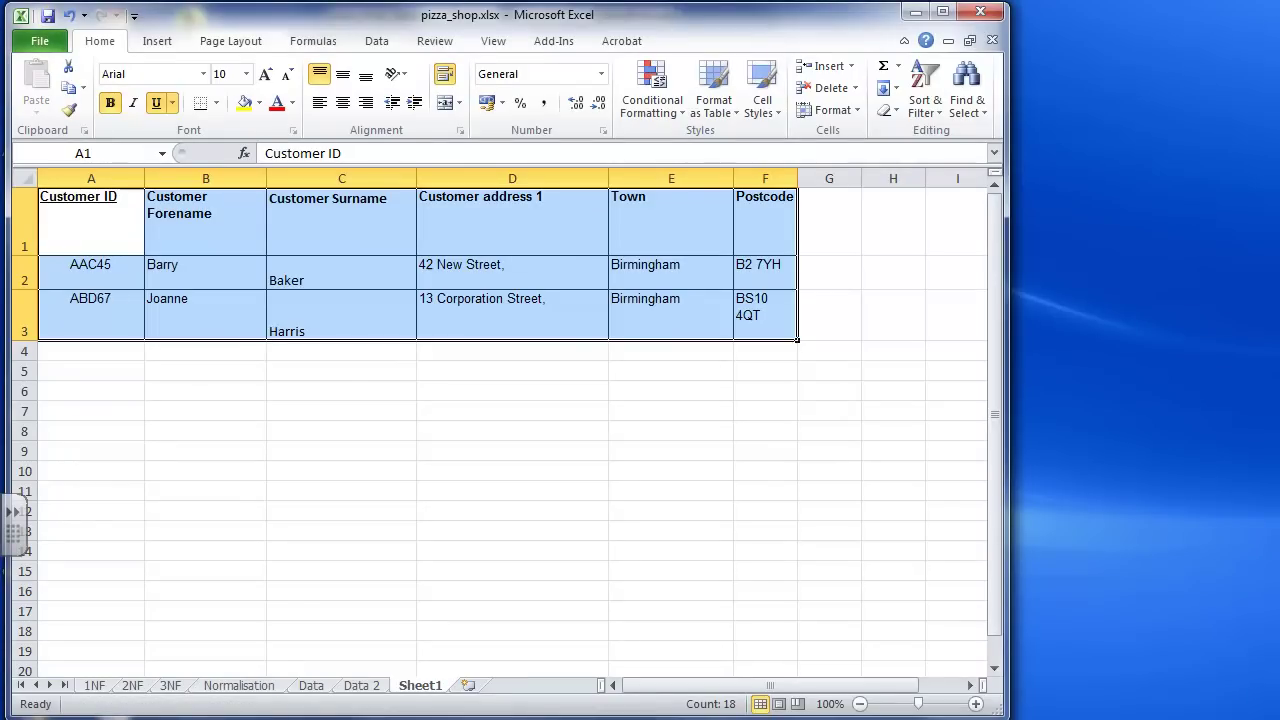
key("alt+Tab")
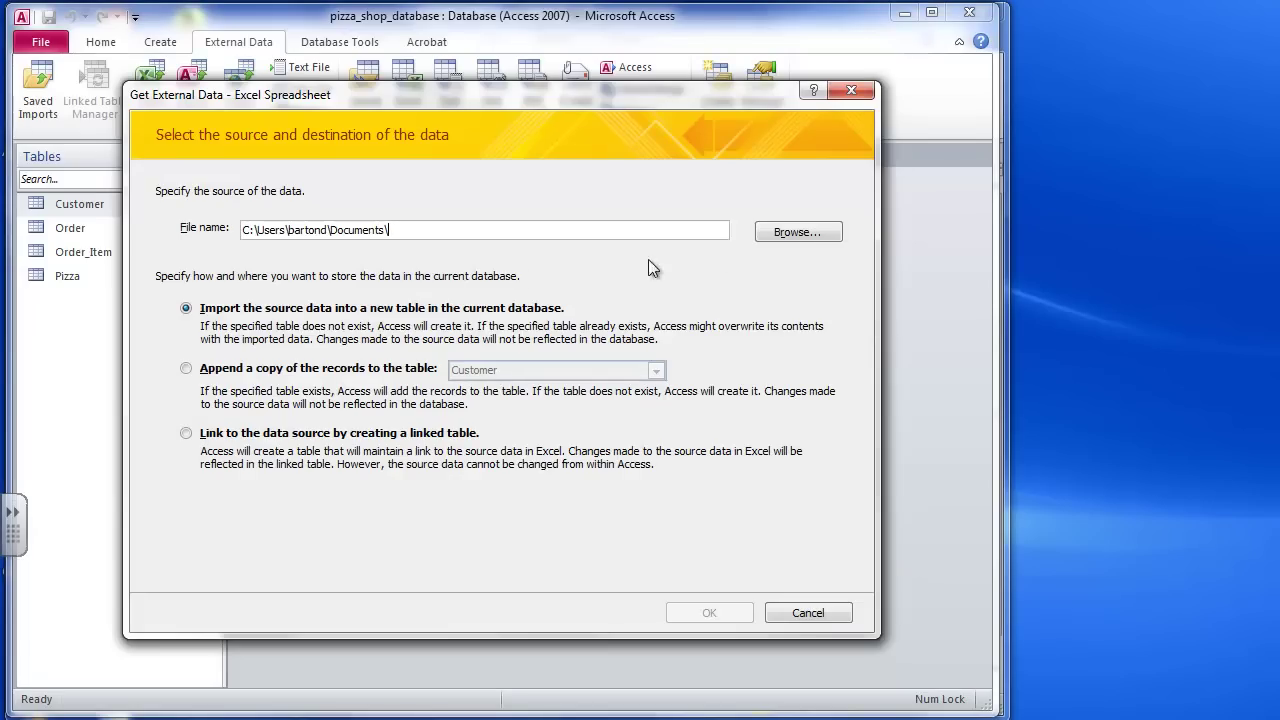
Step: Choose mr_bs_code_academy > Normalisation & Database > pizza_shop.xlsx as source, appending to Customer
left_click(789, 227)
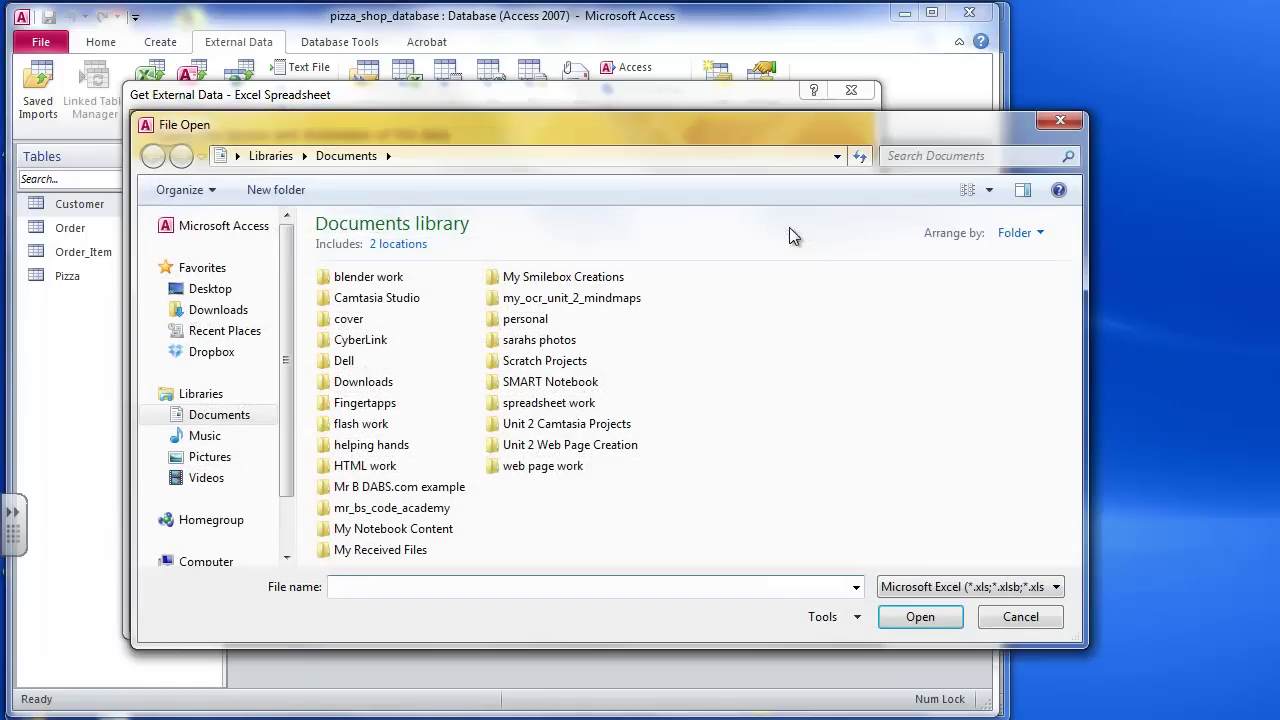
double_click(415, 508)
double_click(380, 300)
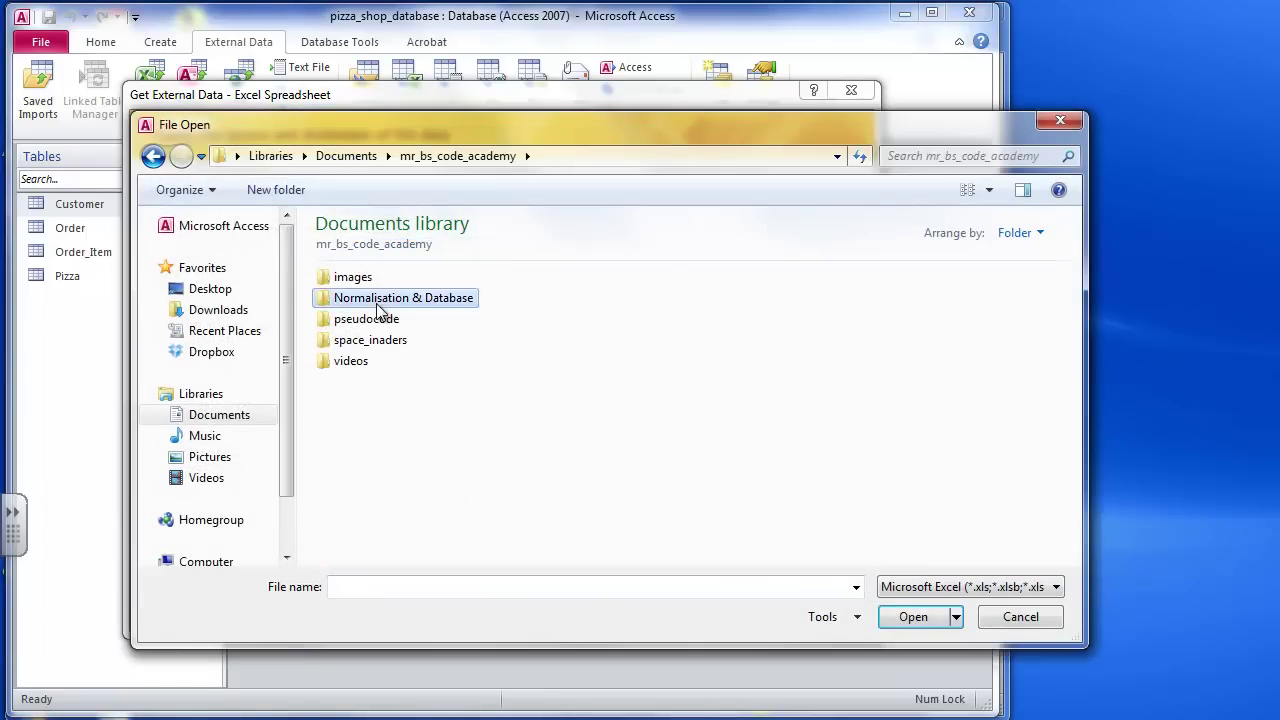
double_click(381, 285)
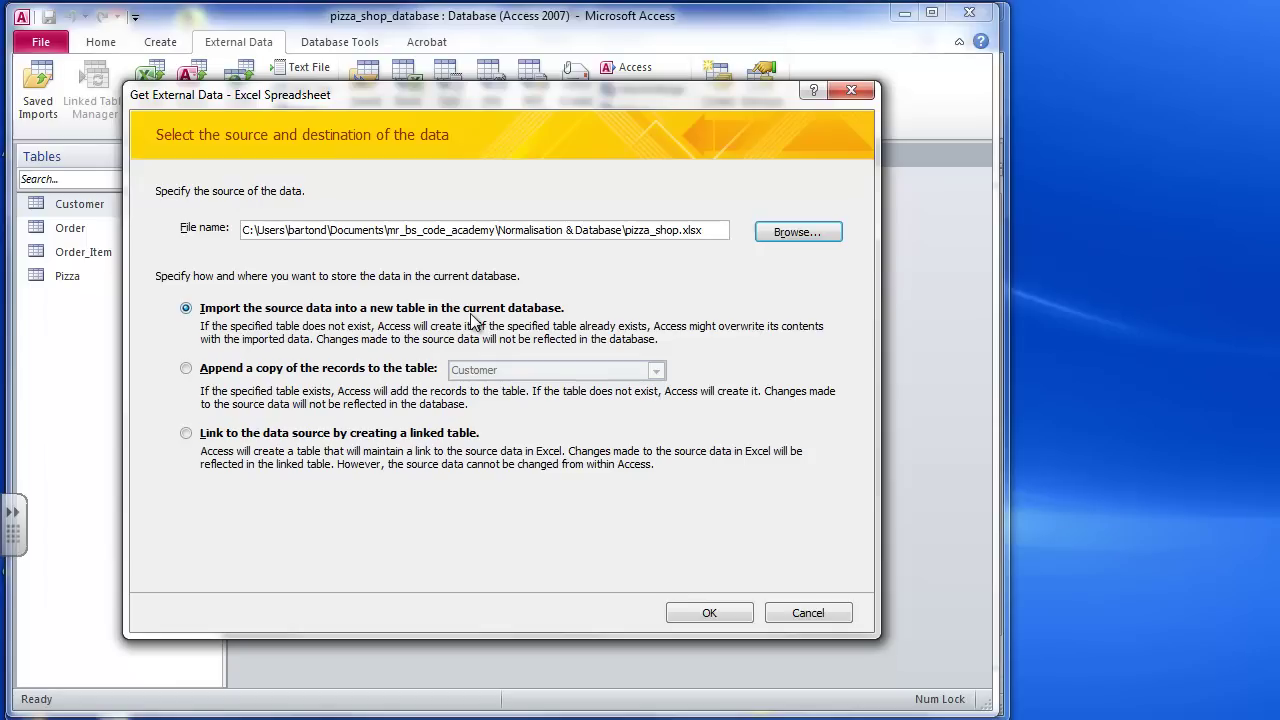
left_click(186, 369)
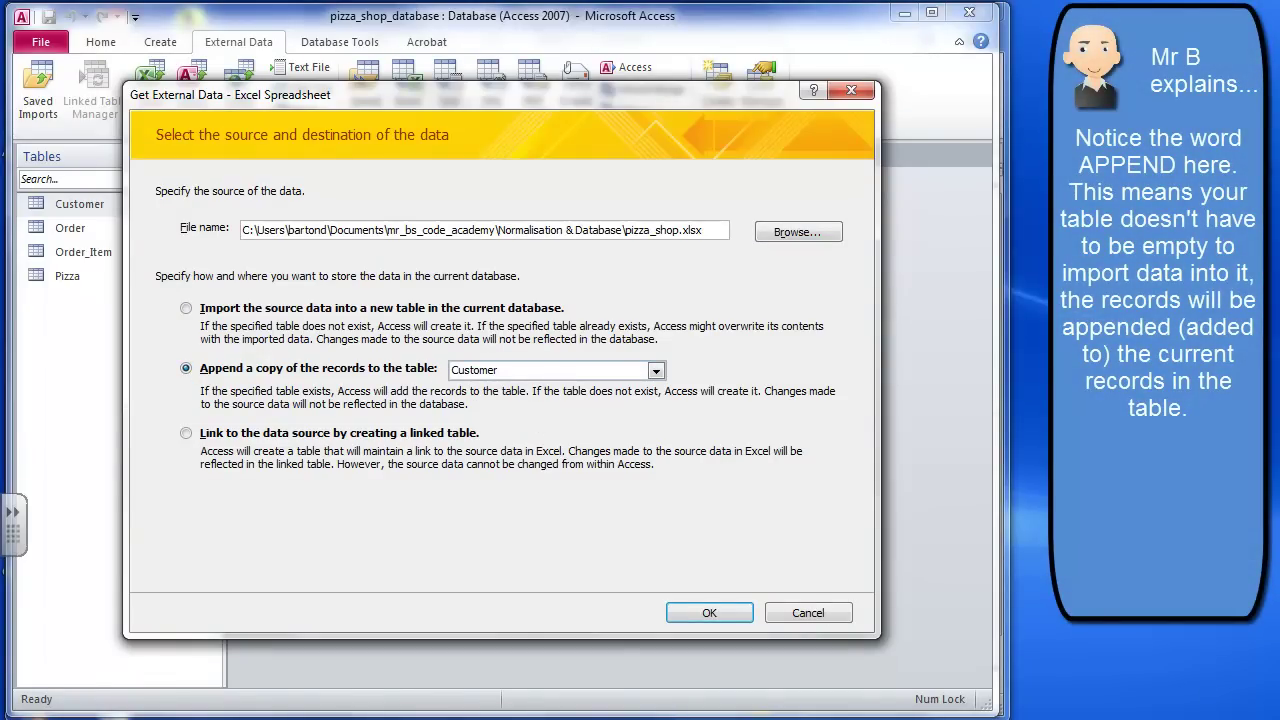
left_click(524, 716)
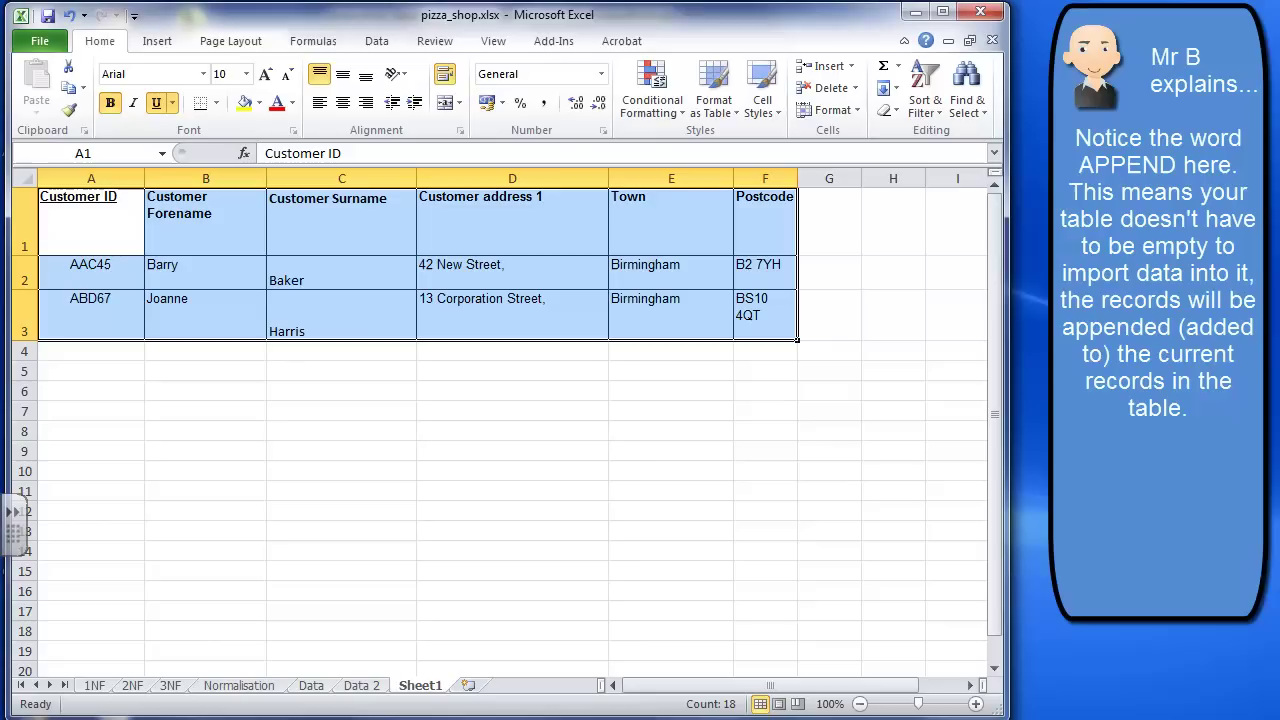
left_click(560, 716)
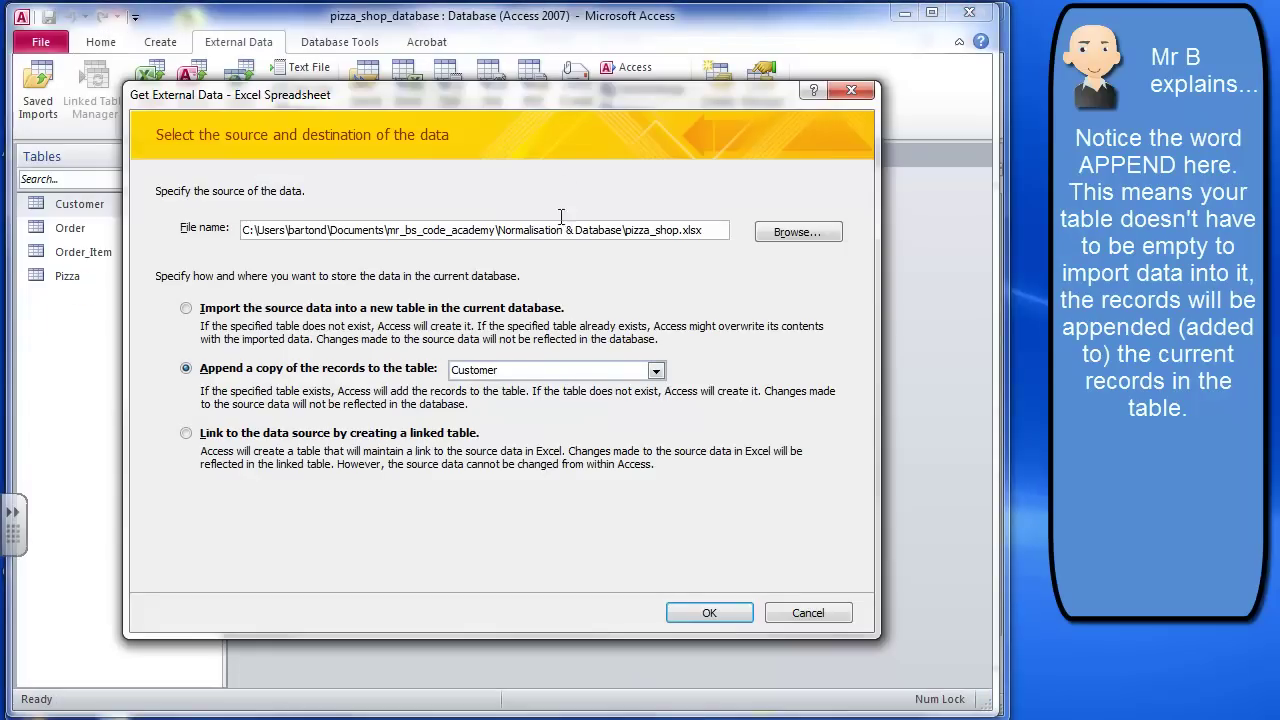
left_click(700, 617)
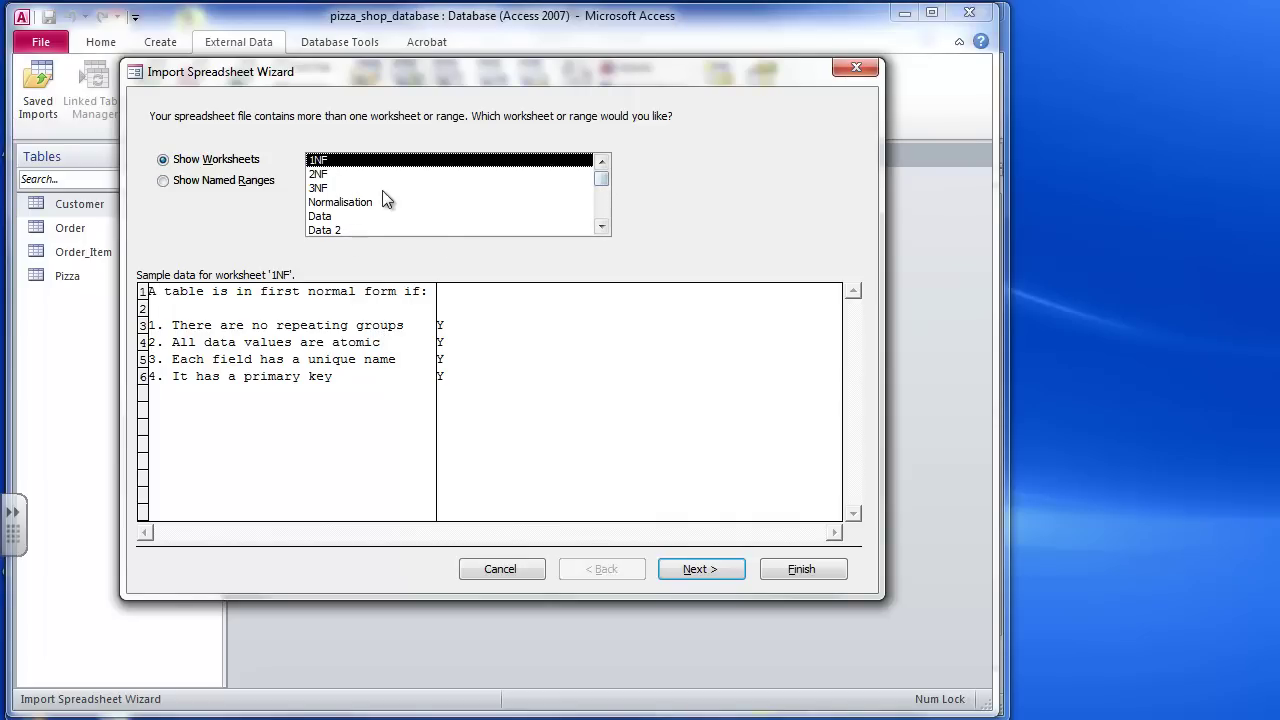
Step: Preview the 2NF and 3NF worksheets, then pick Sheet1 to import and continue
key("Down")
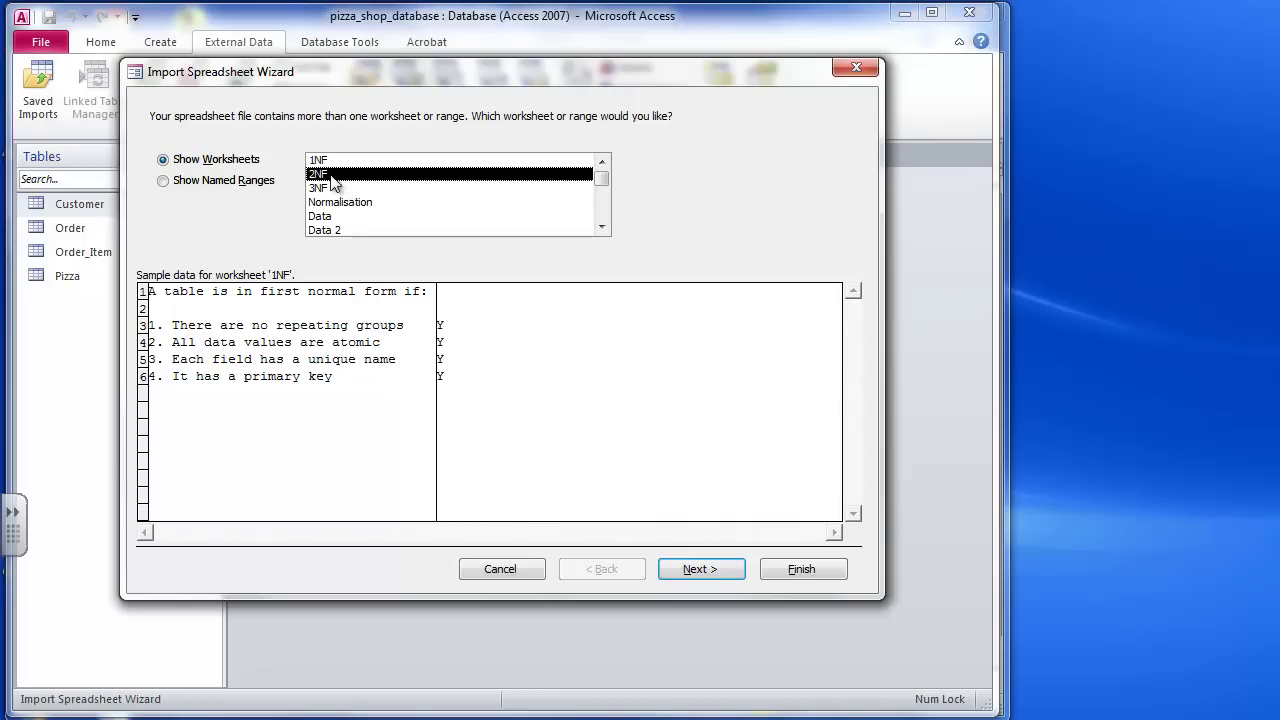
key("Down")
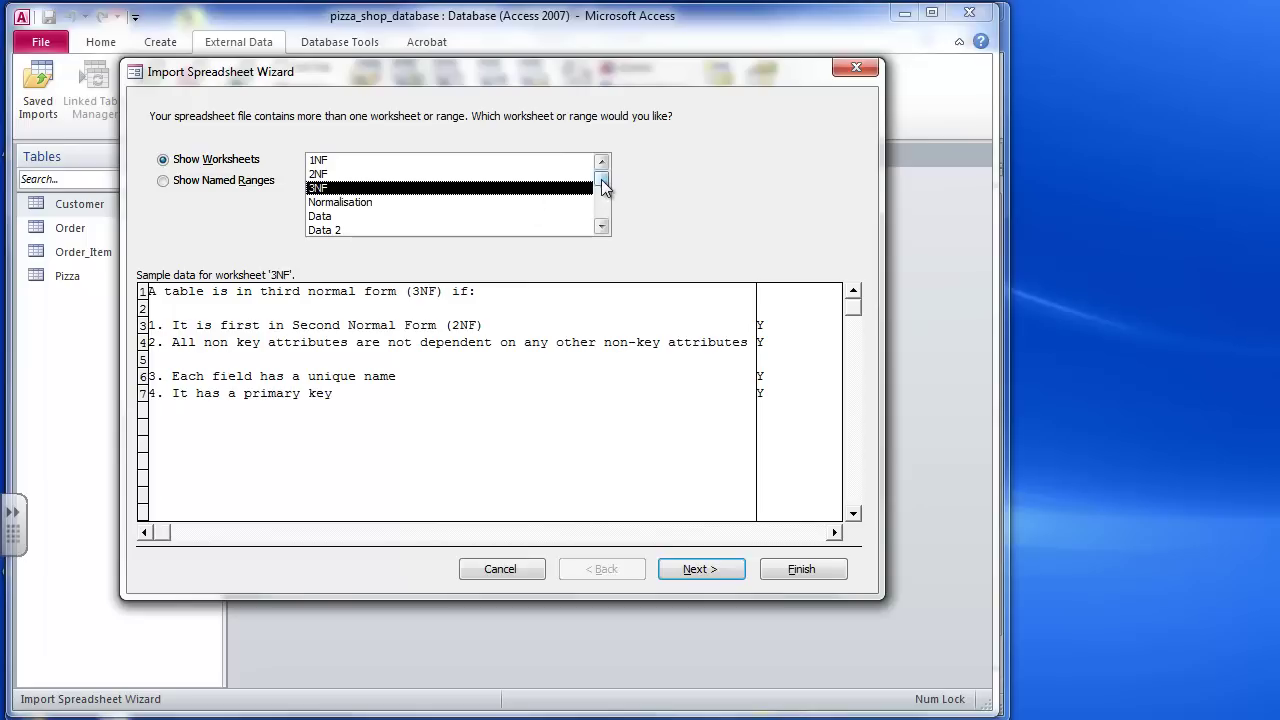
left_click_drag(603, 186, 603, 194)
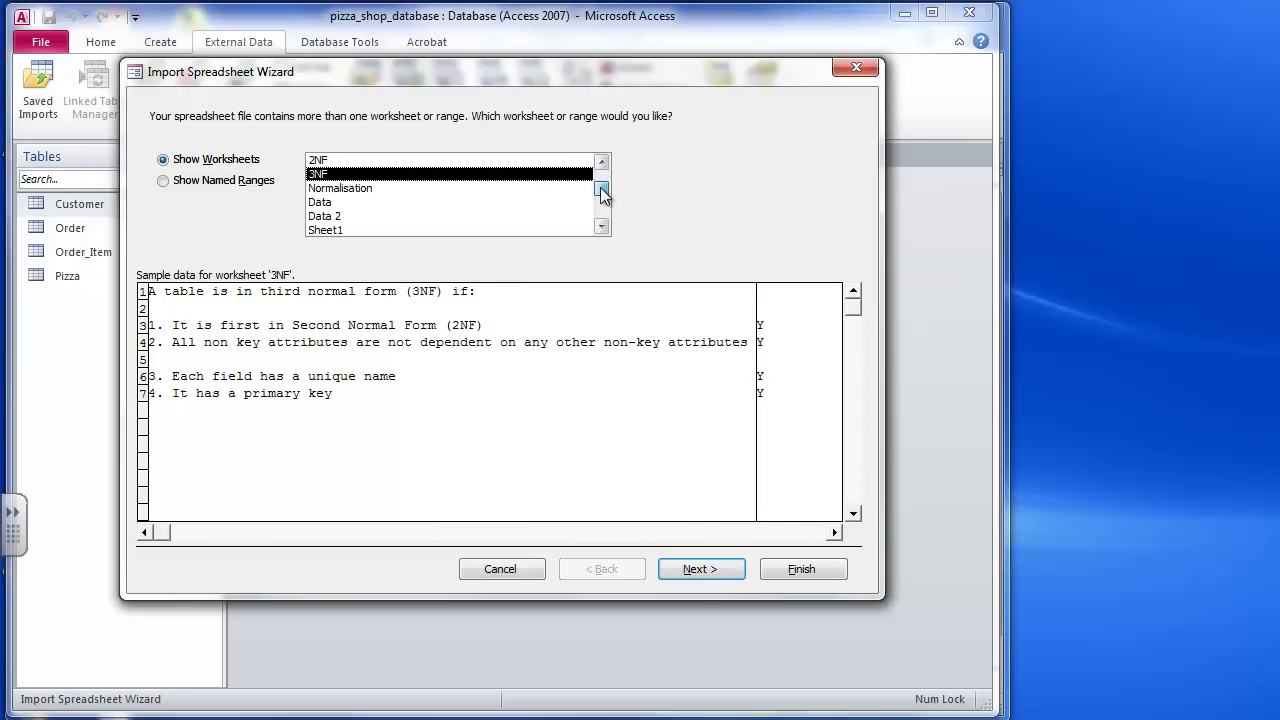
left_click(324, 230)
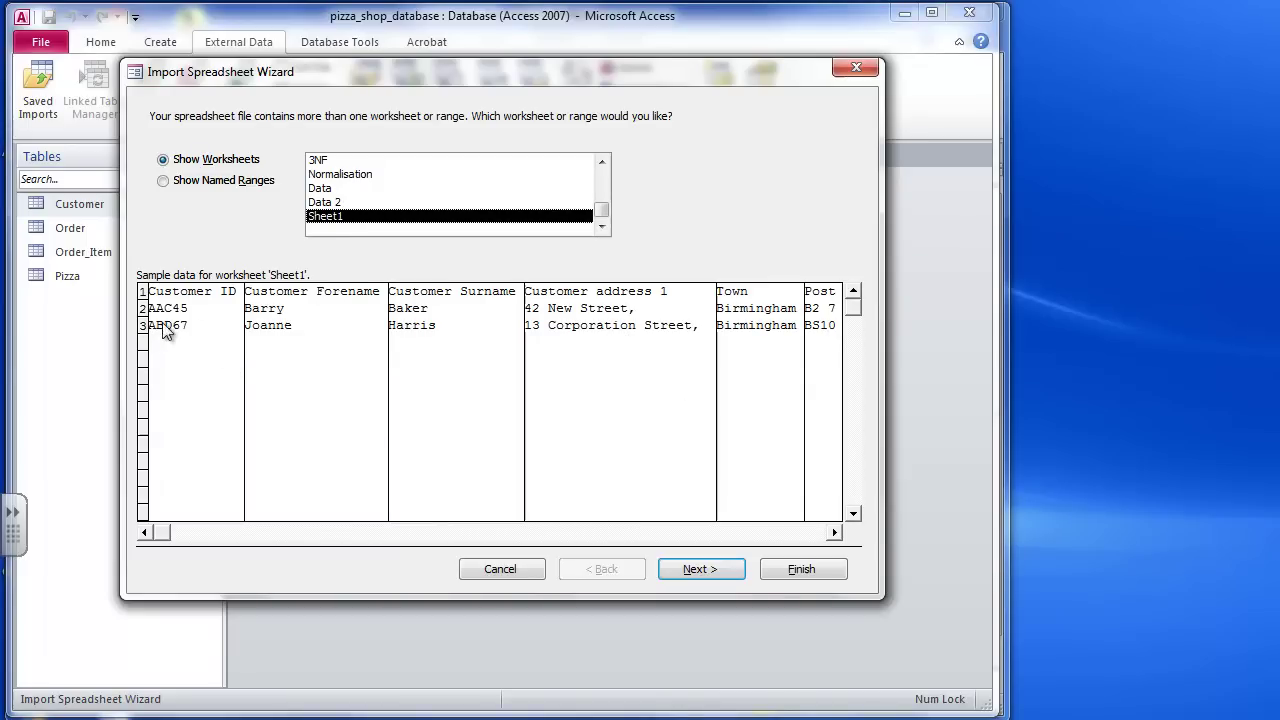
left_click(675, 570)
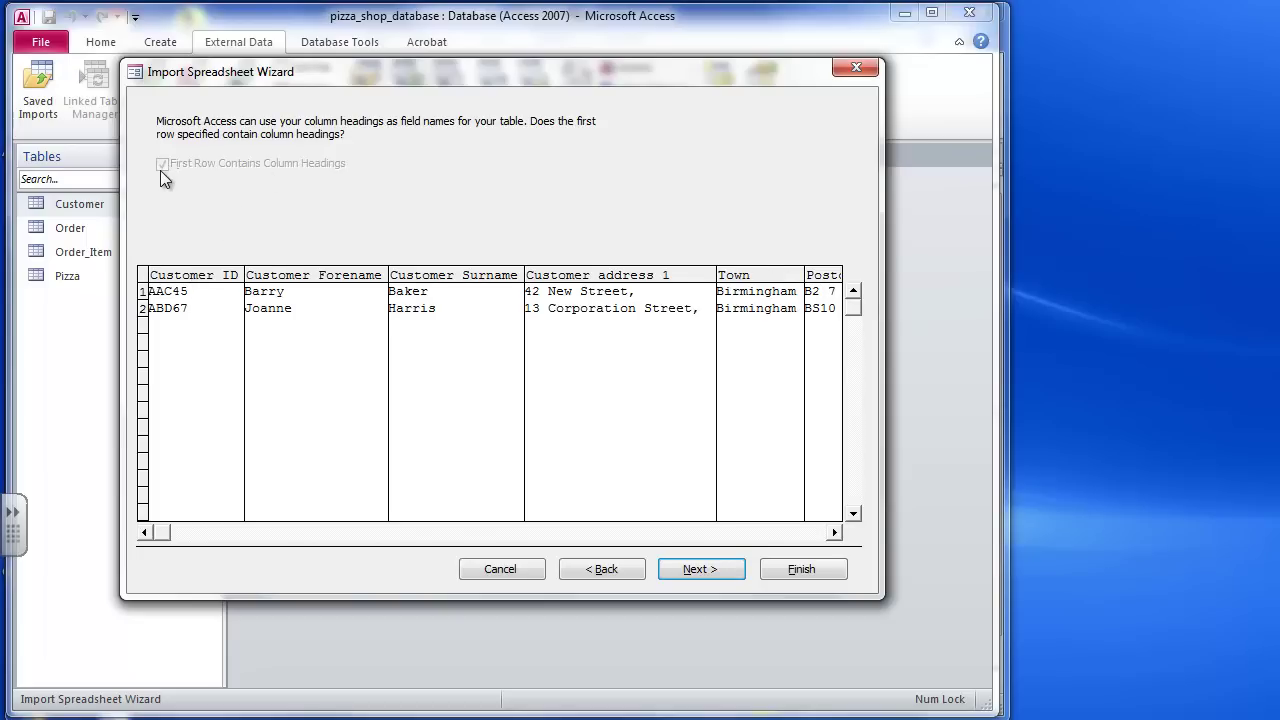
Step: Complete the wizard, importing the Sheet1 data into the Customer table
left_click(697, 569)
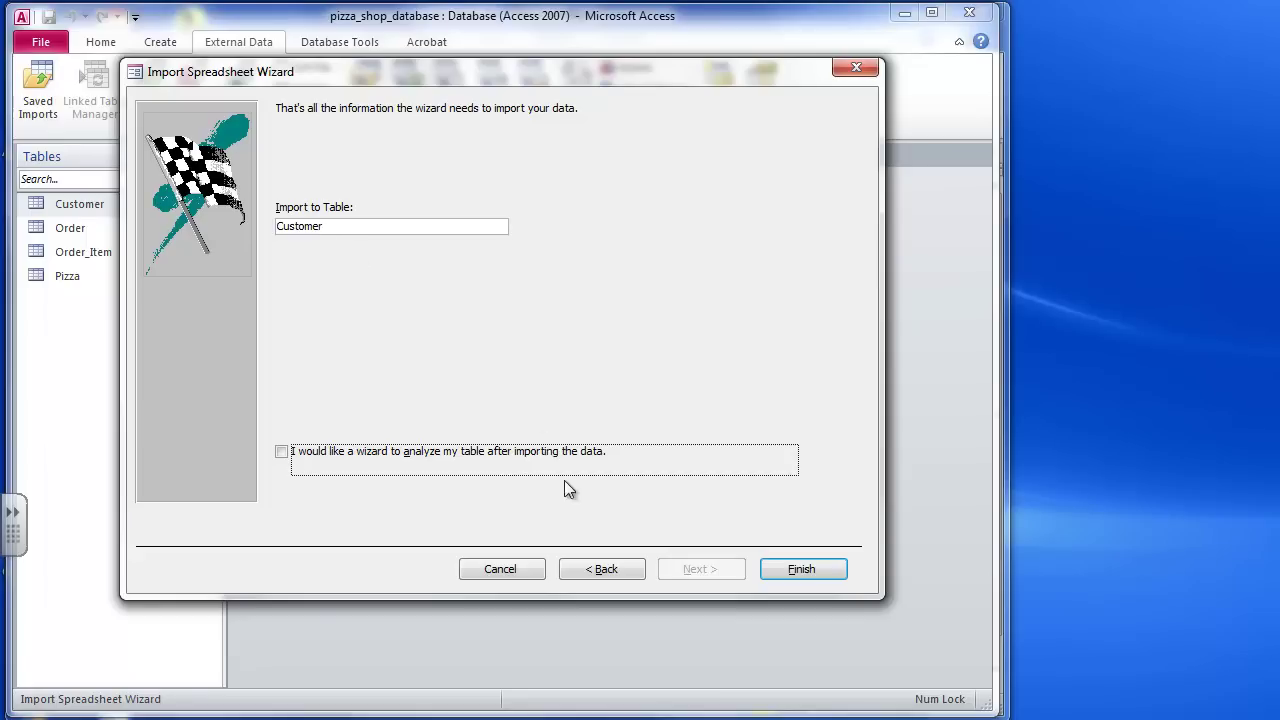
left_click(797, 574)
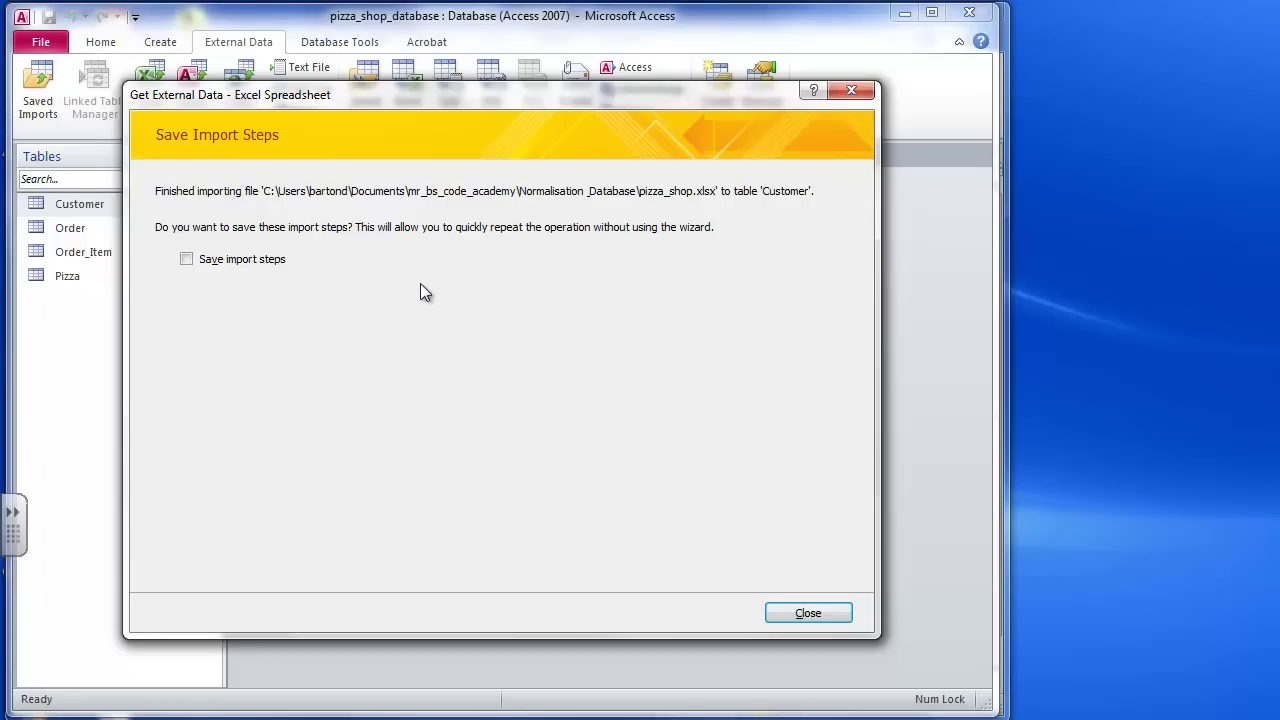
Step: Close the prompt without saving import steps and open the Customer table to check records
left_click(787, 618)
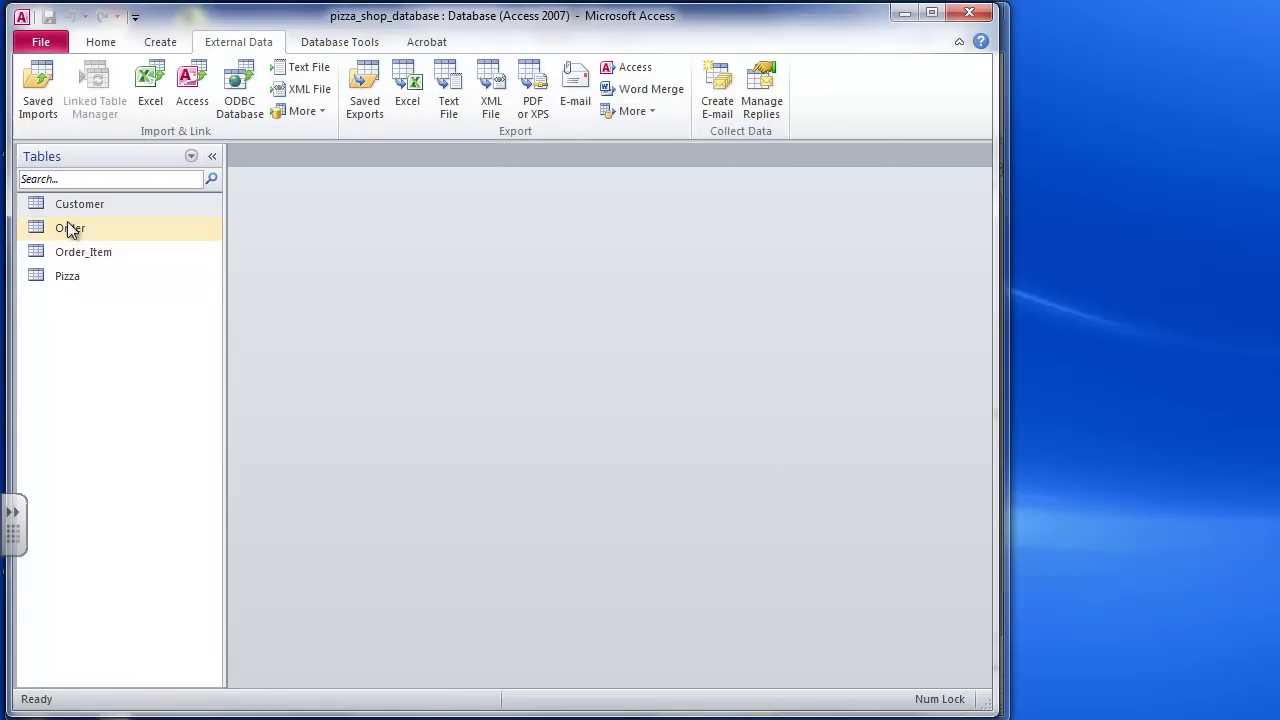
double_click(35, 213)
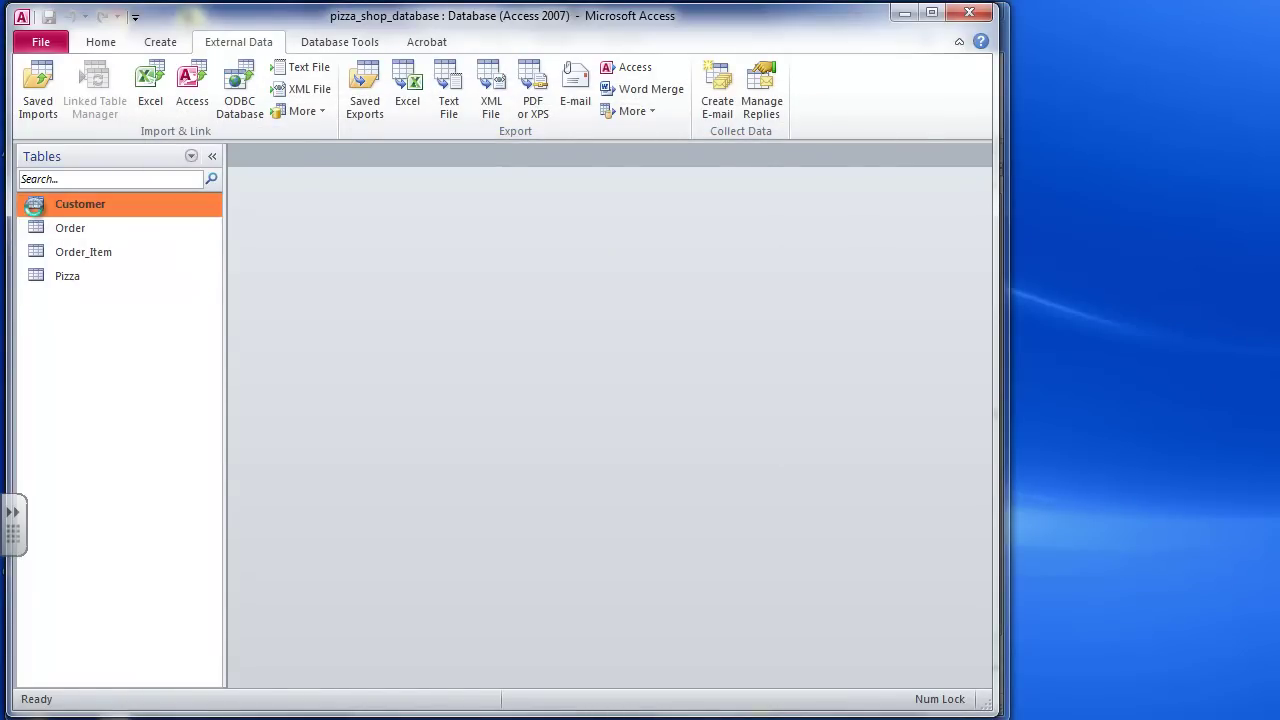